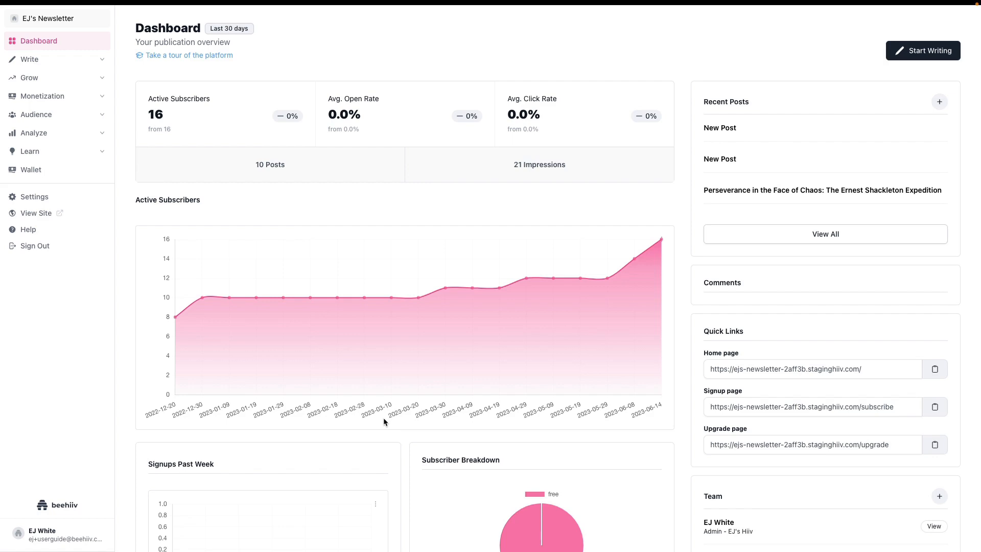
Step: Open the workflow of the existing New Automation from the Automations list
click(28, 59)
click(32, 109)
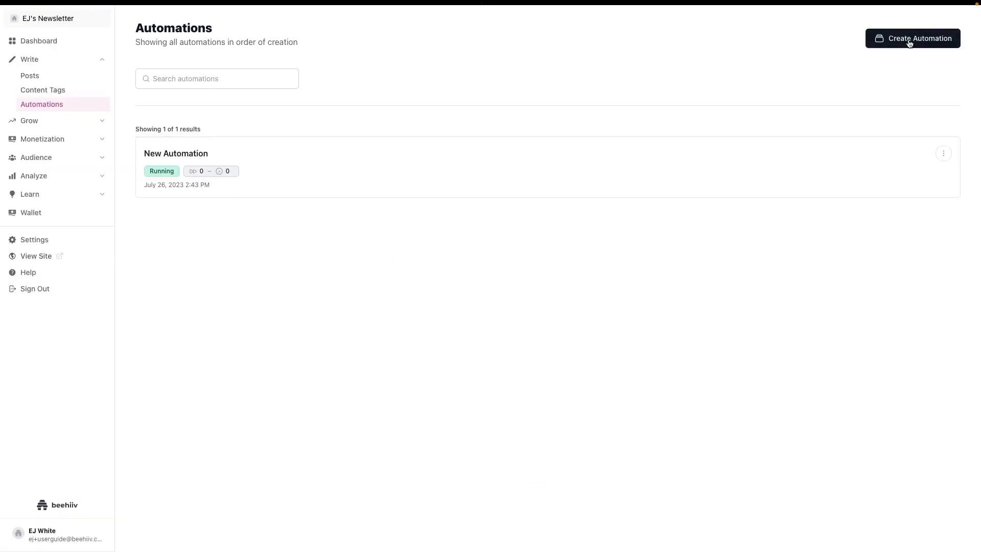
click(211, 156)
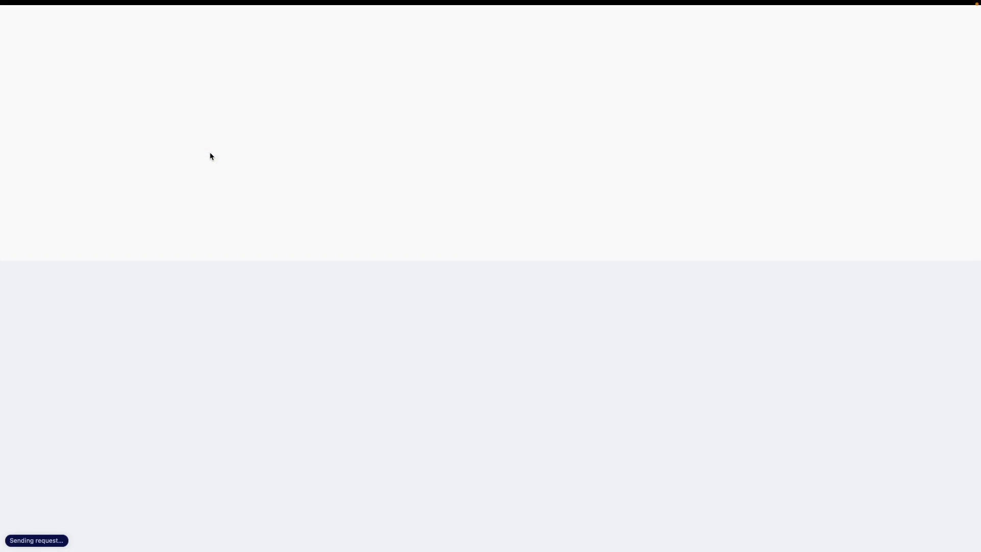
click(61, 48)
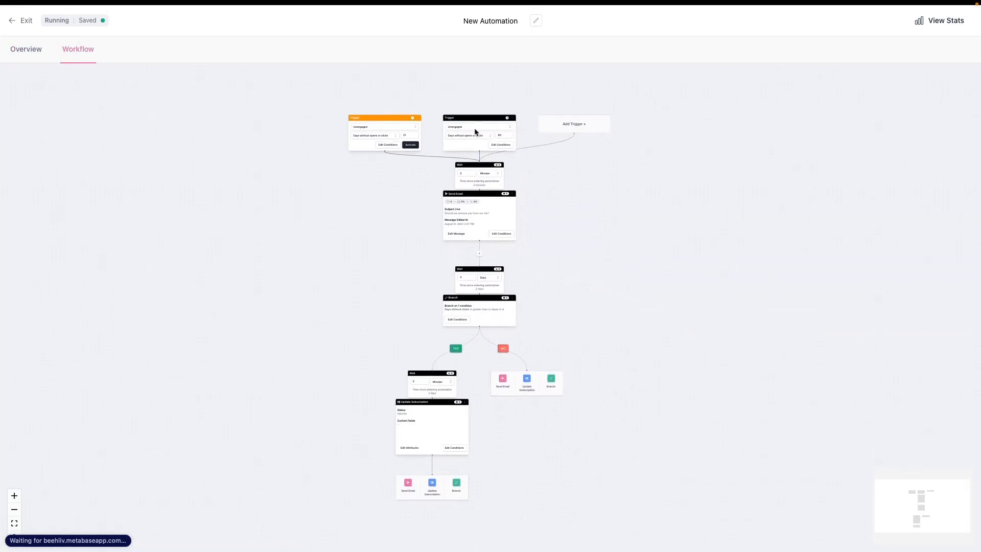
scroll(319, 246, up, 1)
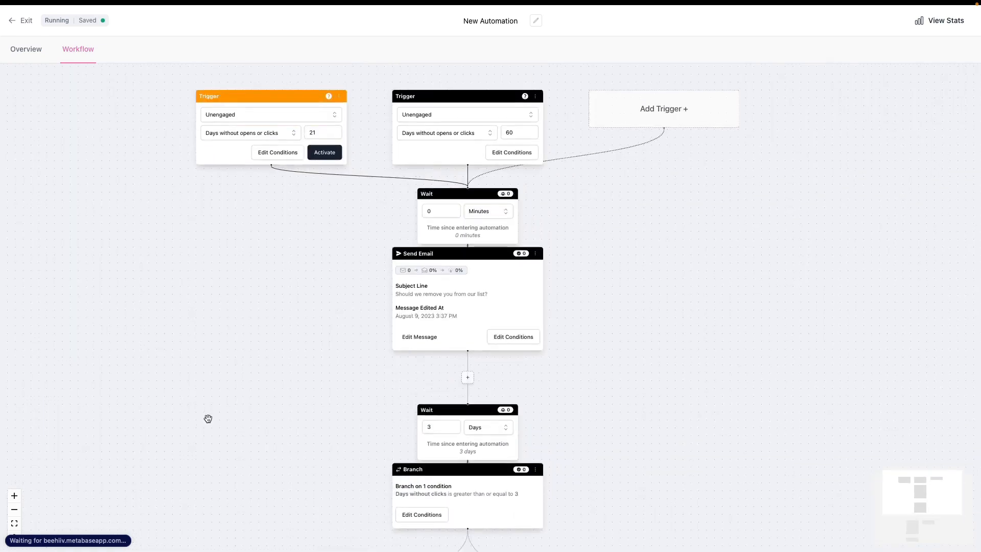
Step: Select Unengaged for the orange 21-day trigger and review its inactivity criteria and day threshold
scroll(209, 419, up, 1)
click(262, 146)
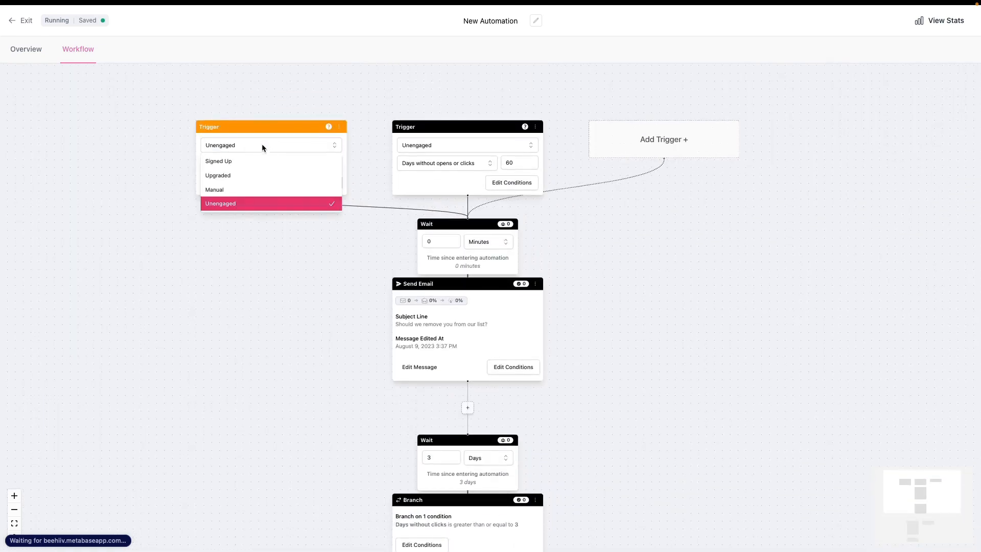
click(234, 204)
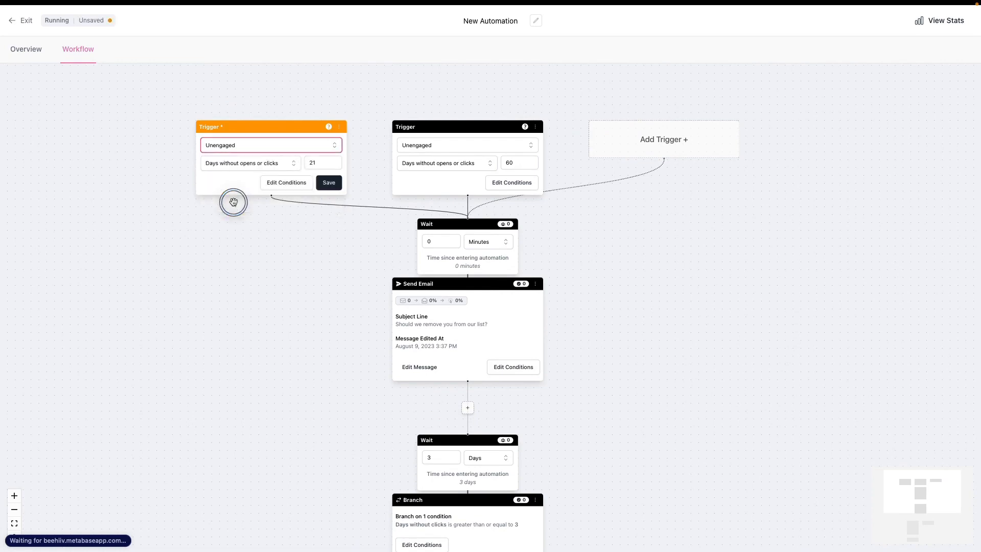
click(243, 146)
click(244, 147)
click(253, 162)
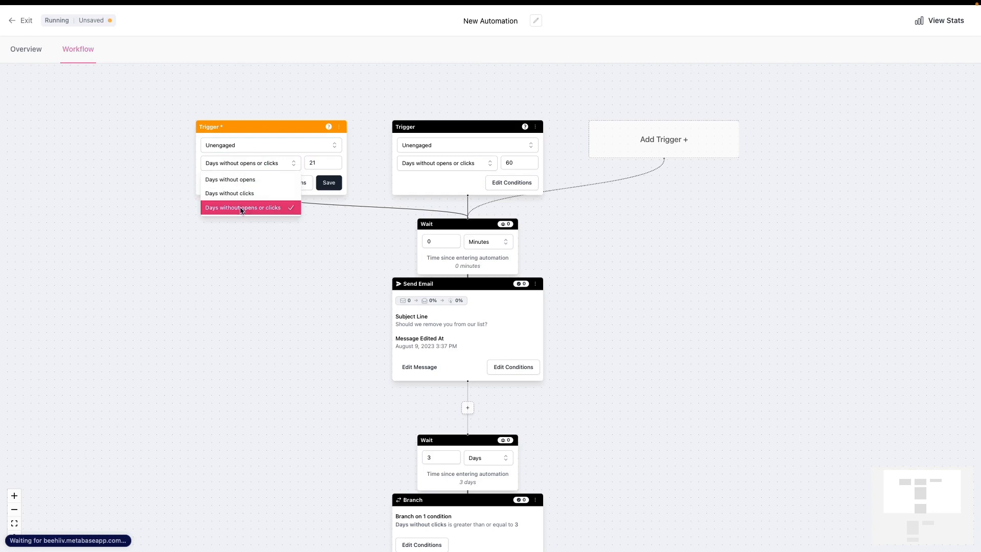
click(304, 157)
click(310, 161)
double_click(309, 161)
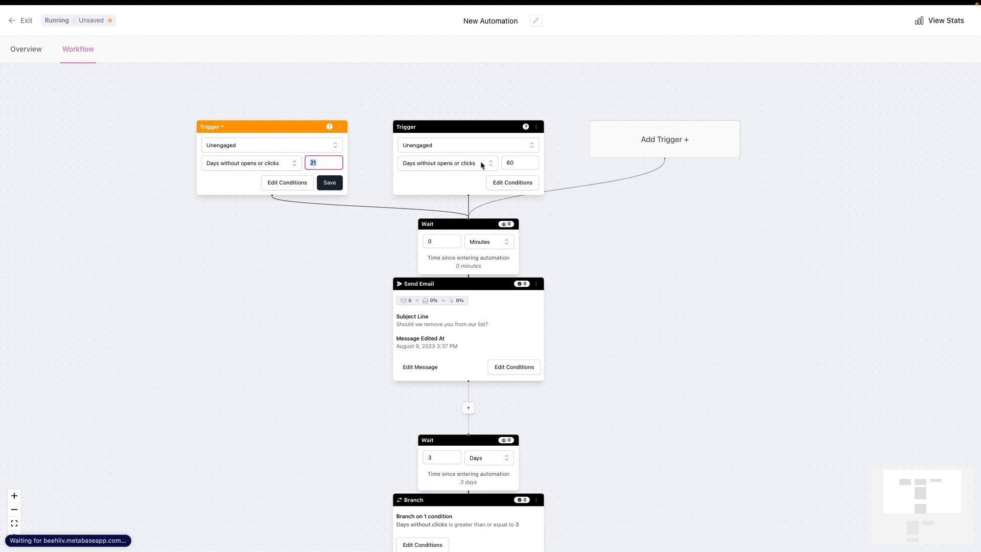
Step: Remove the orange 21-day trigger from the workflow and confirm its deletion
click(340, 126)
click(315, 153)
click(584, 330)
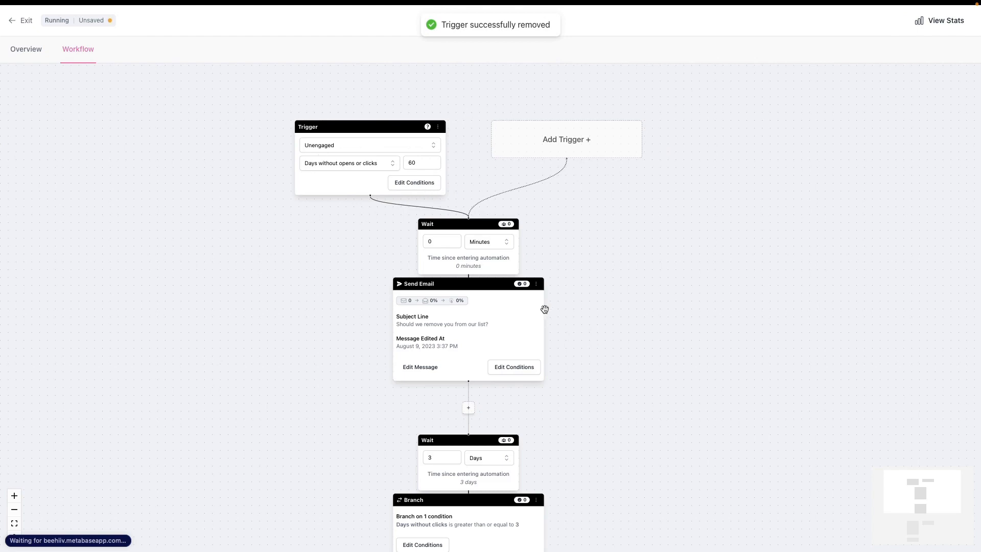
Step: Review the remaining trigger's inactivity criteria and the workflow steps down to Update Subscription
click(335, 163)
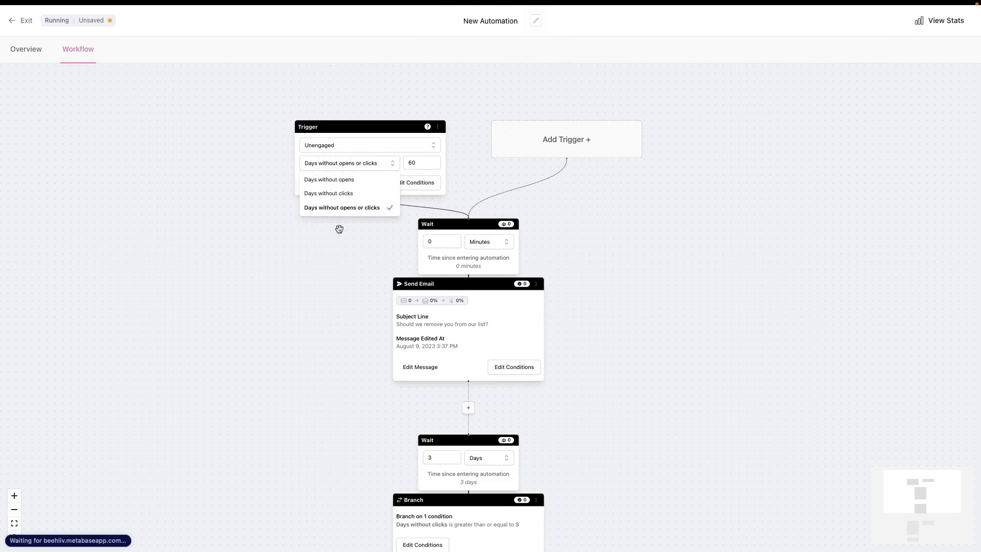
click(414, 162)
scroll(434, 213, down, 10)
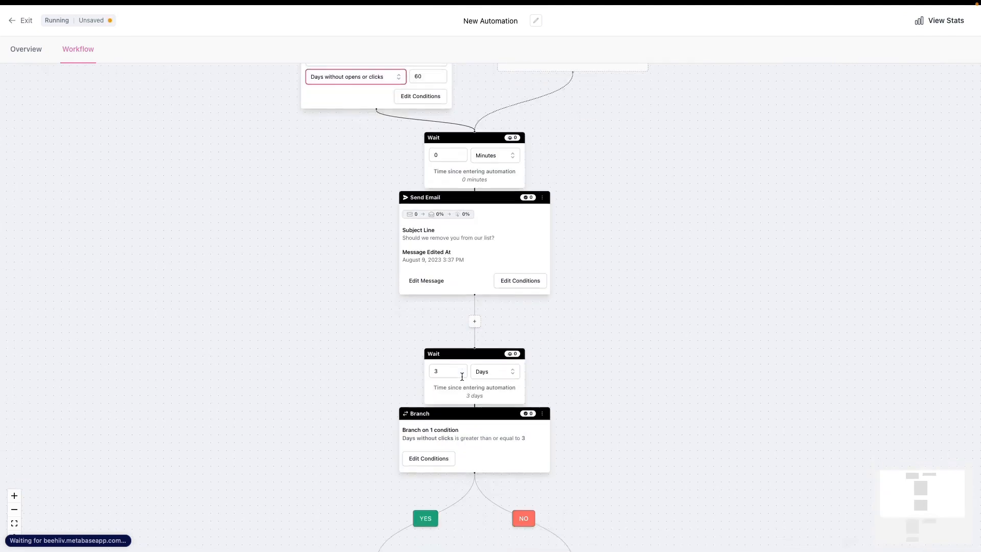
scroll(378, 413, down, 5)
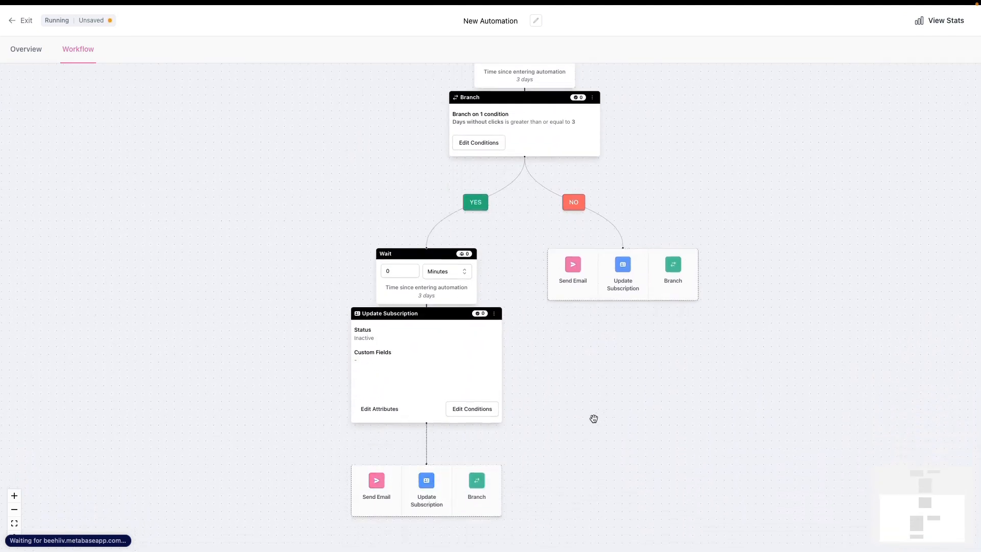
Step: Examine the matching rule and the condition's attribute in the Branch step conditions, and close them without saving
scroll(591, 416, up, 4)
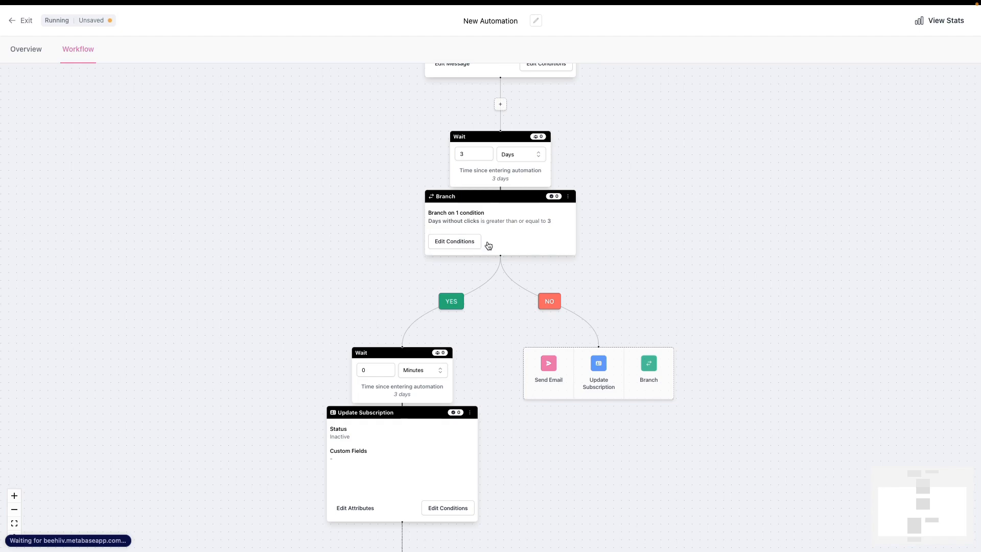
click(449, 241)
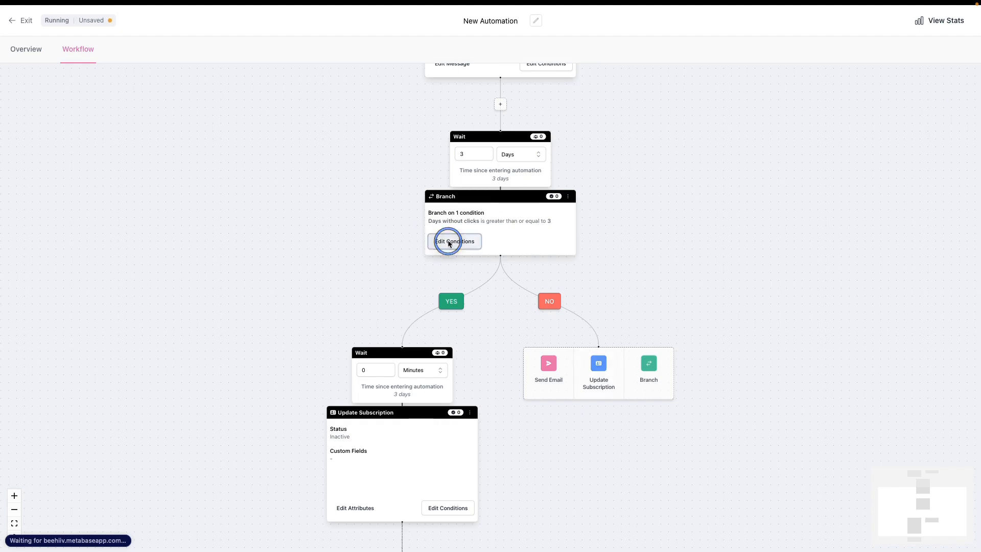
click(356, 243)
click(351, 241)
click(344, 286)
scroll(378, 361, down, 3)
click(437, 247)
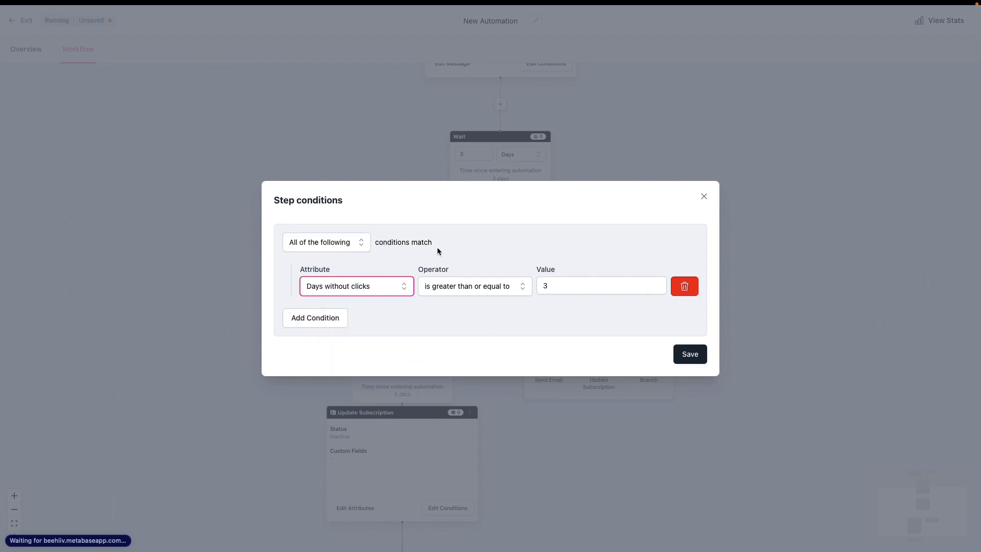
click(703, 196)
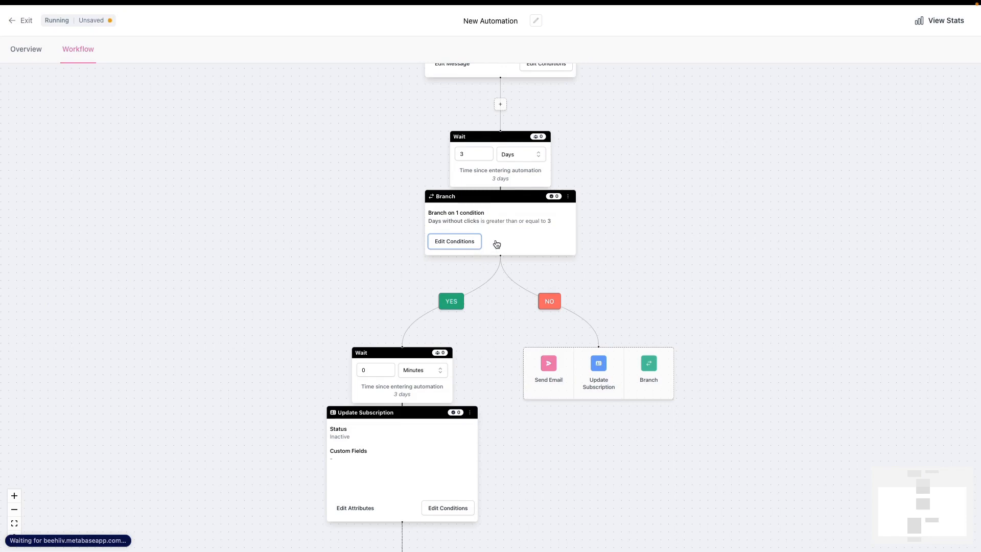
Step: Look through the full list of attributes available for the Branch step's condition, and close it without saving
scroll(493, 248, up, 2)
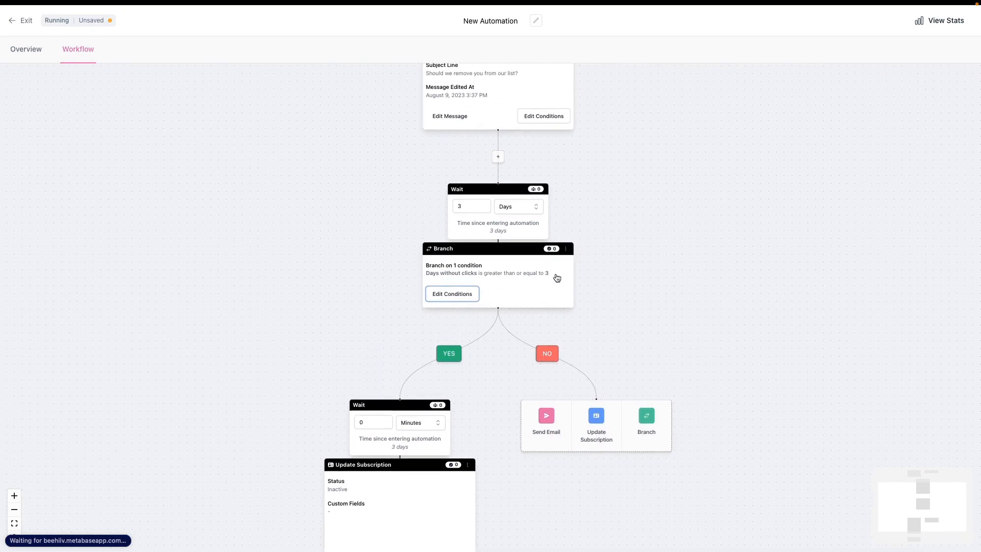
scroll(492, 295, up, 3)
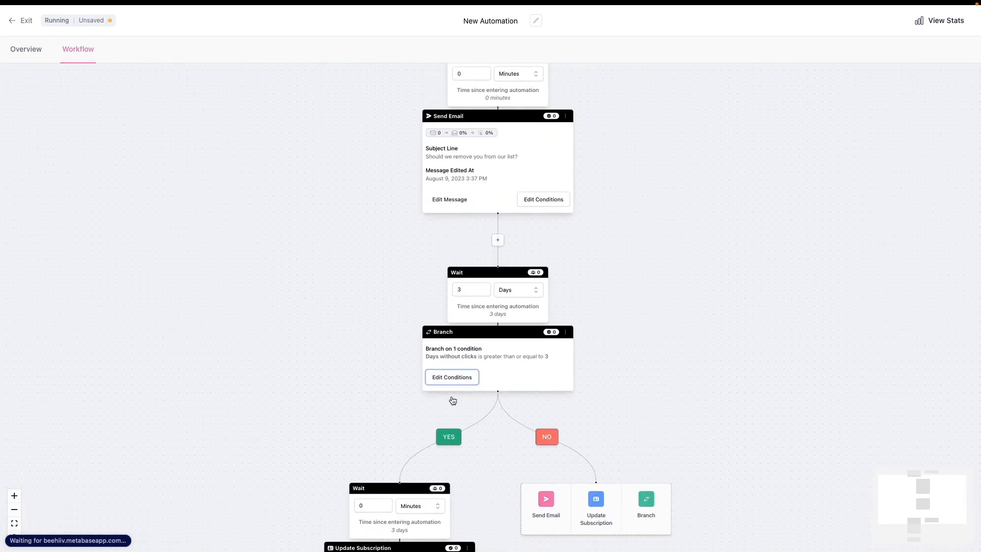
scroll(497, 378, left, 1)
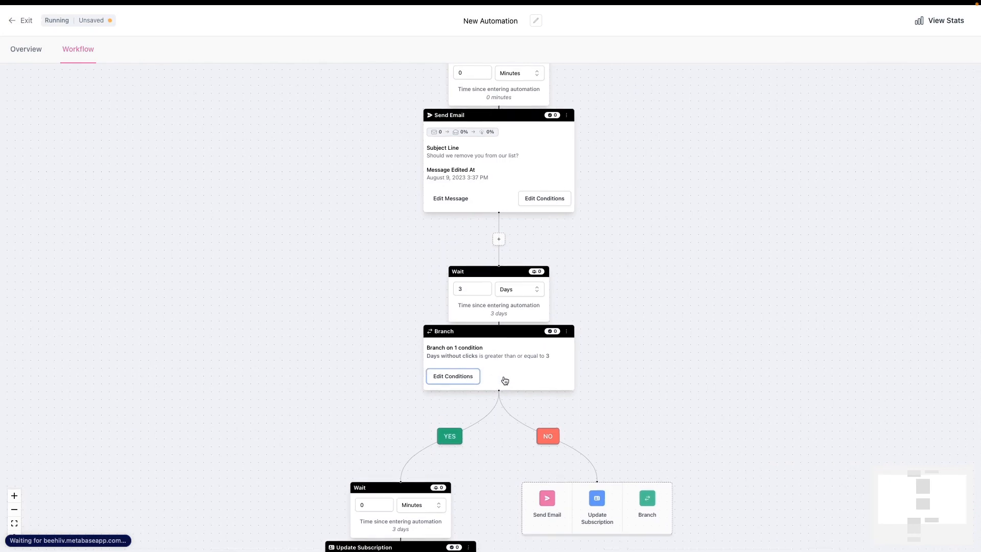
scroll(504, 394, down, 8)
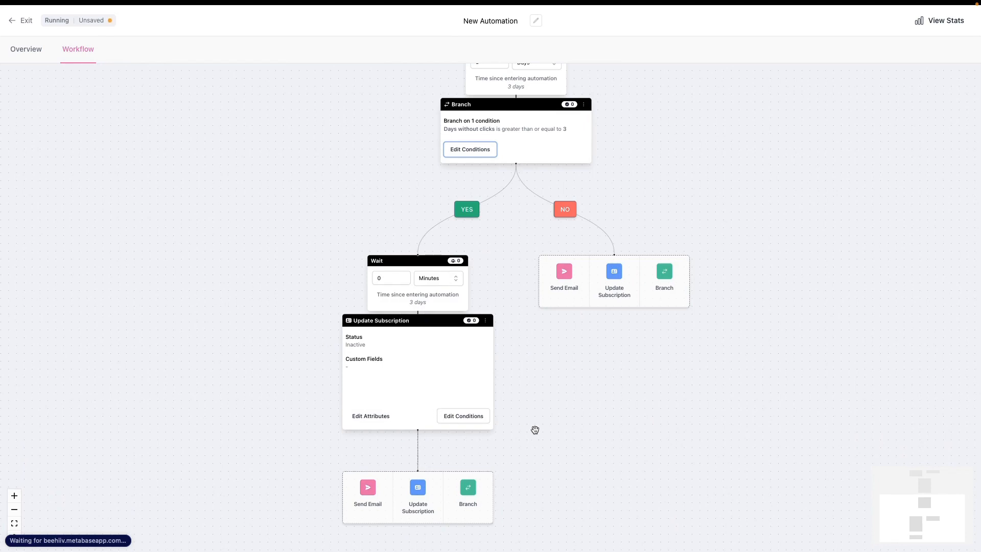
scroll(534, 426, up, 1)
scroll(534, 426, up, 4)
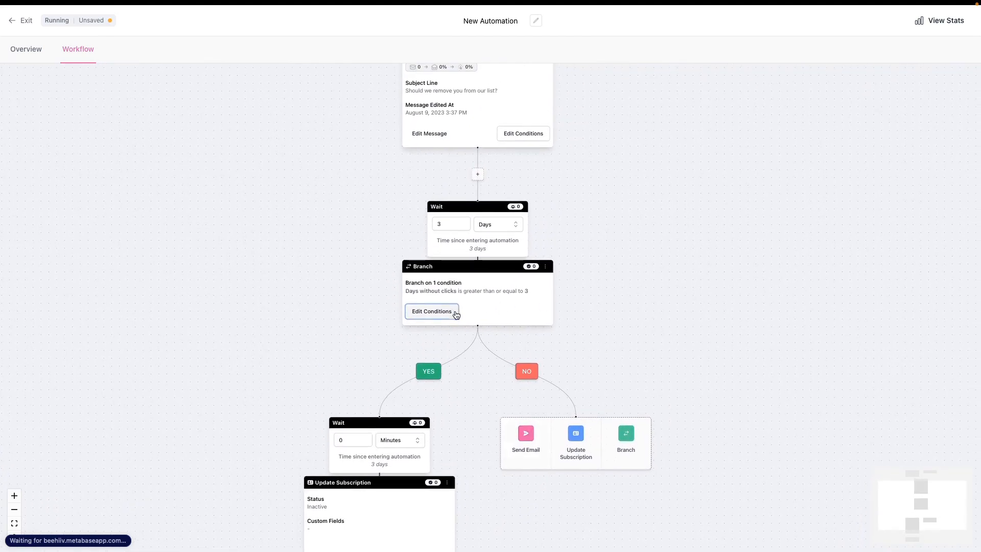
click(443, 316)
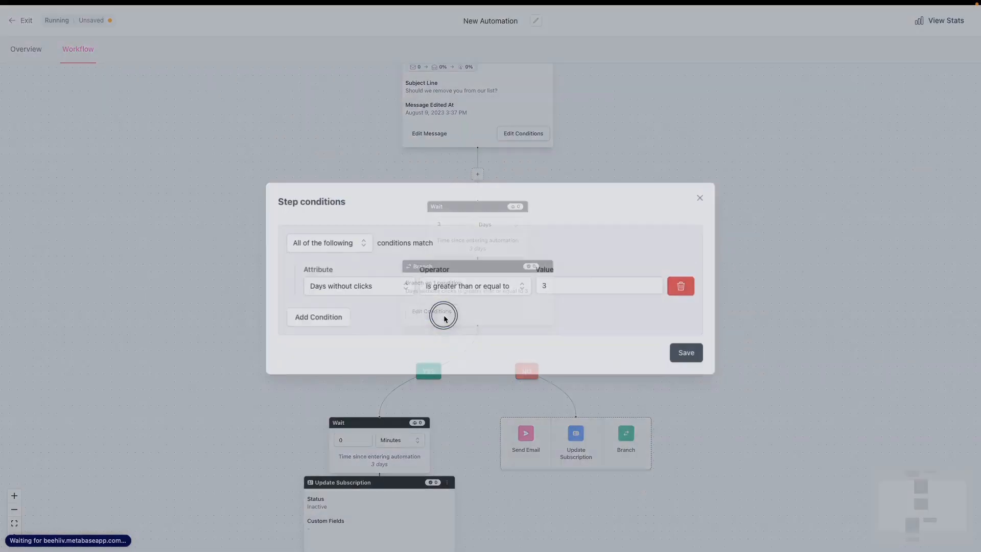
click(383, 295)
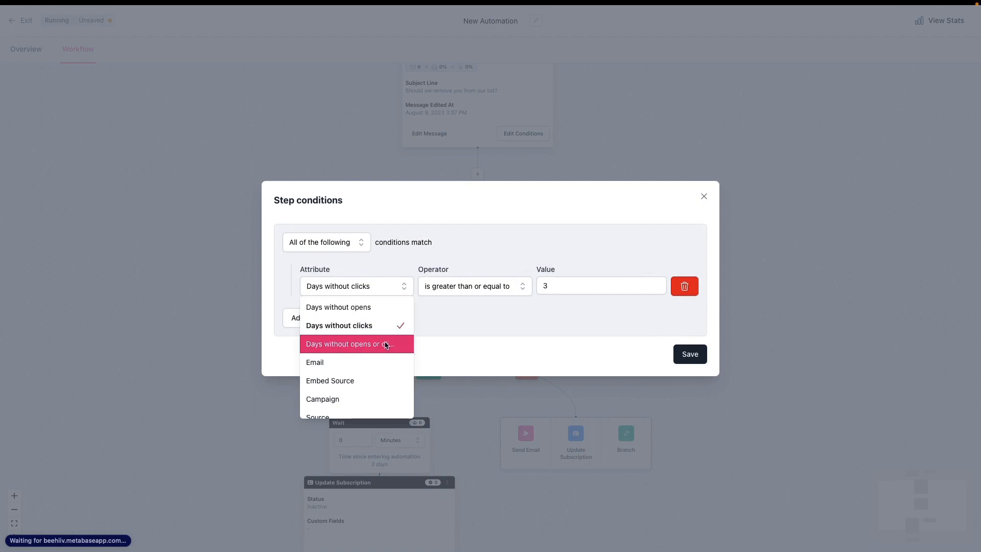
scroll(371, 349, down, 3)
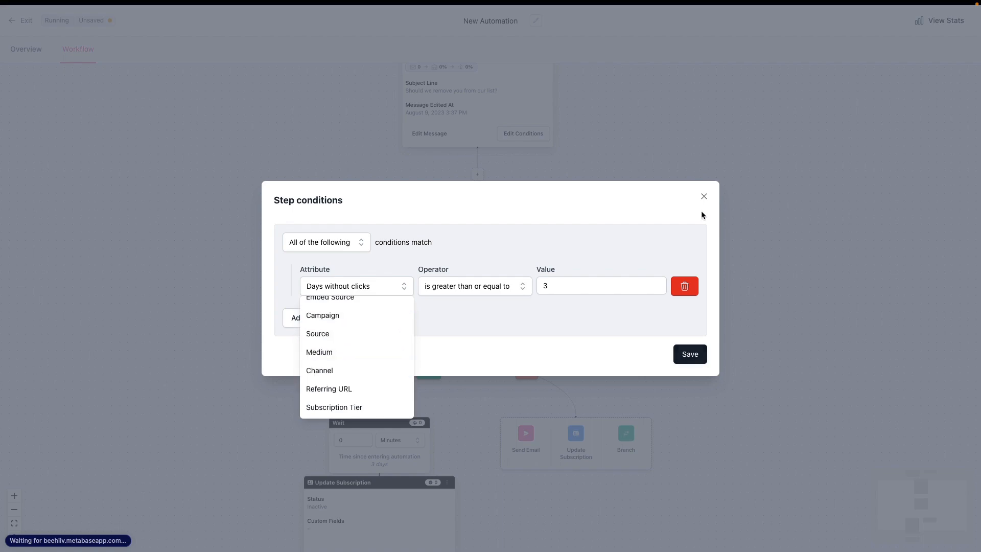
click(701, 196)
Step: Review the workflow from the Yes and No paths back up to the Unengaged trigger's day threshold
scroll(528, 431, down, 3)
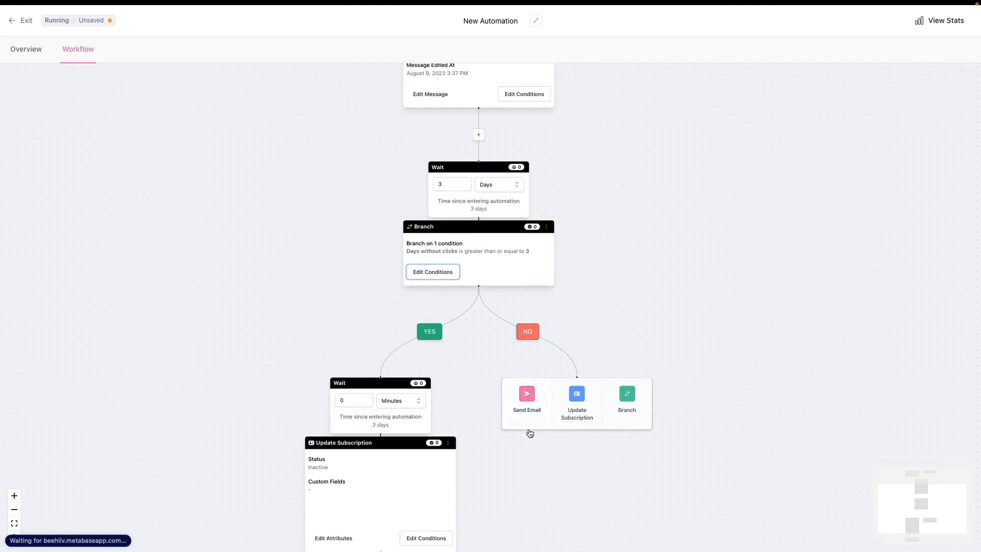
scroll(529, 429, up, 5)
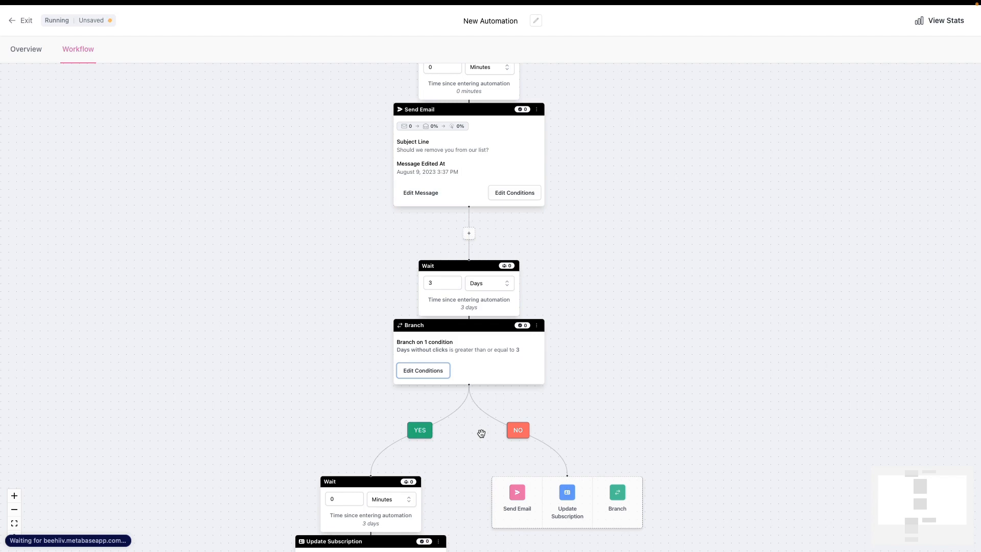
scroll(460, 294, up, 5)
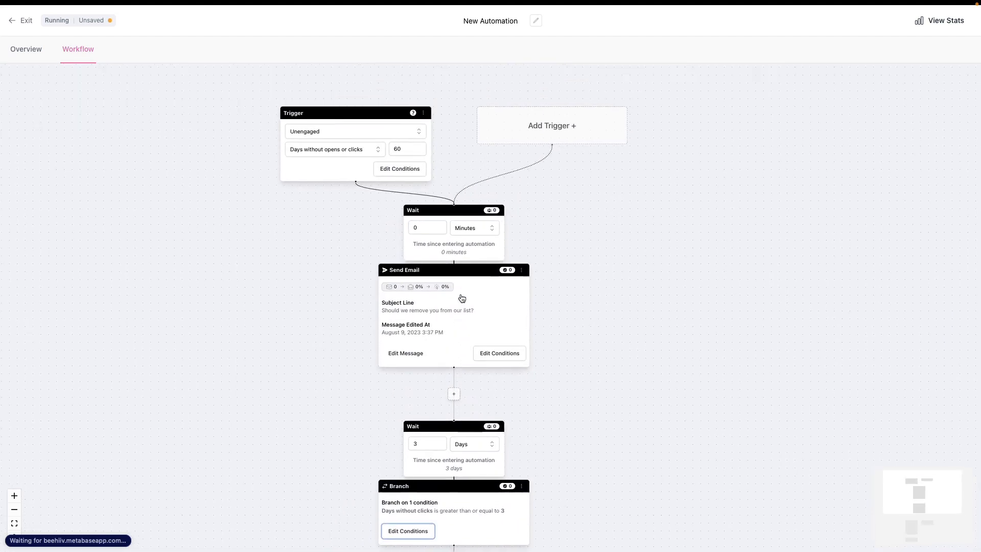
scroll(463, 299, up, 1)
click(347, 270)
drag(347, 270, 381, 271)
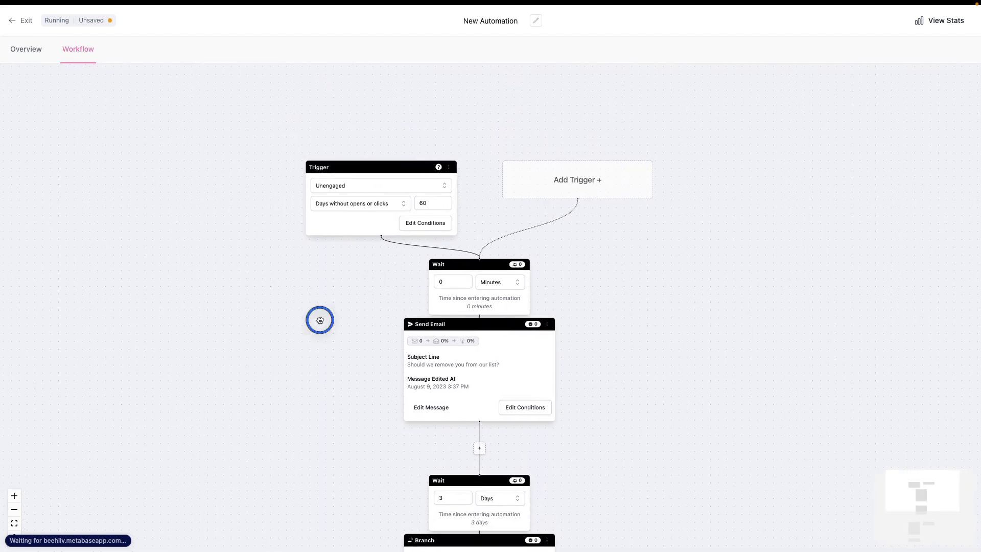
drag(320, 320, 317, 303)
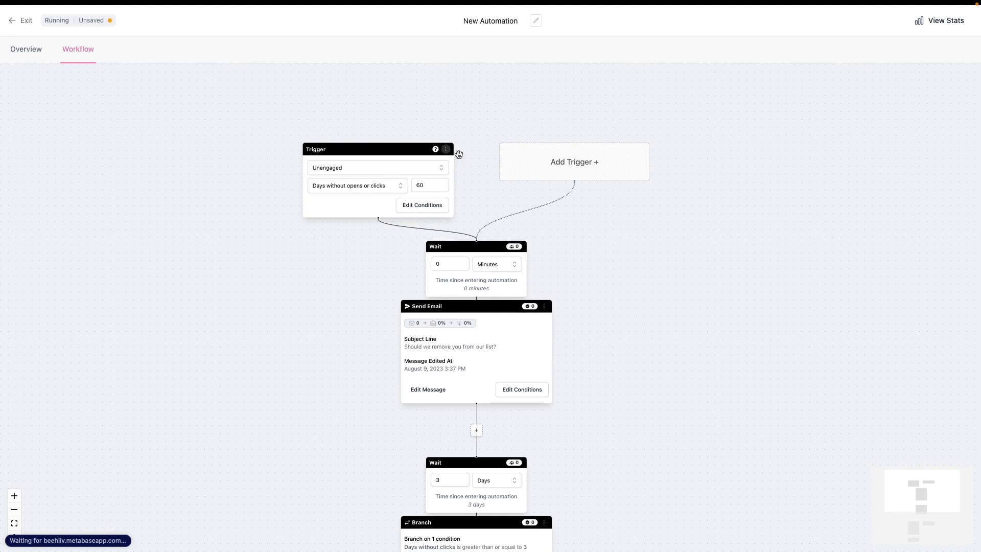
drag(462, 177, 459, 130)
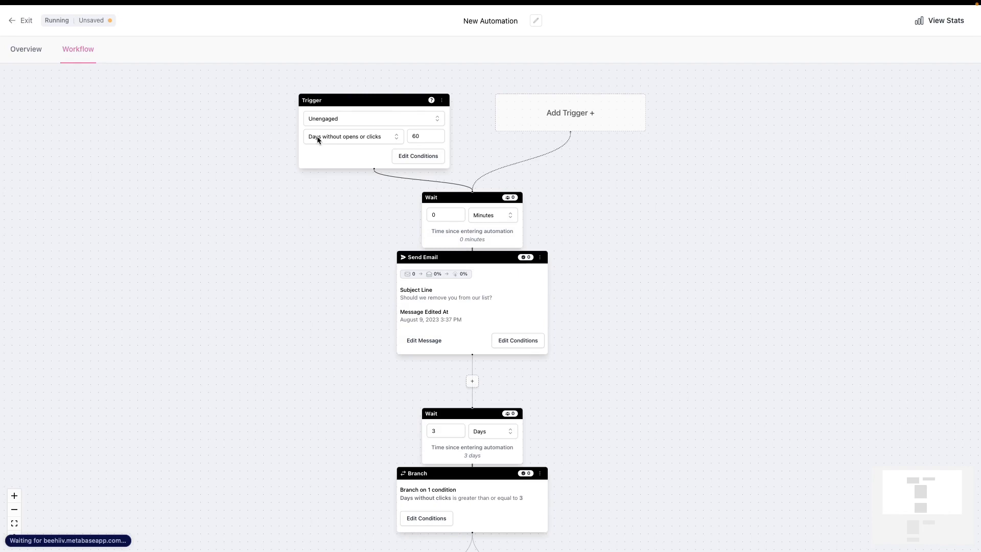
click(425, 137)
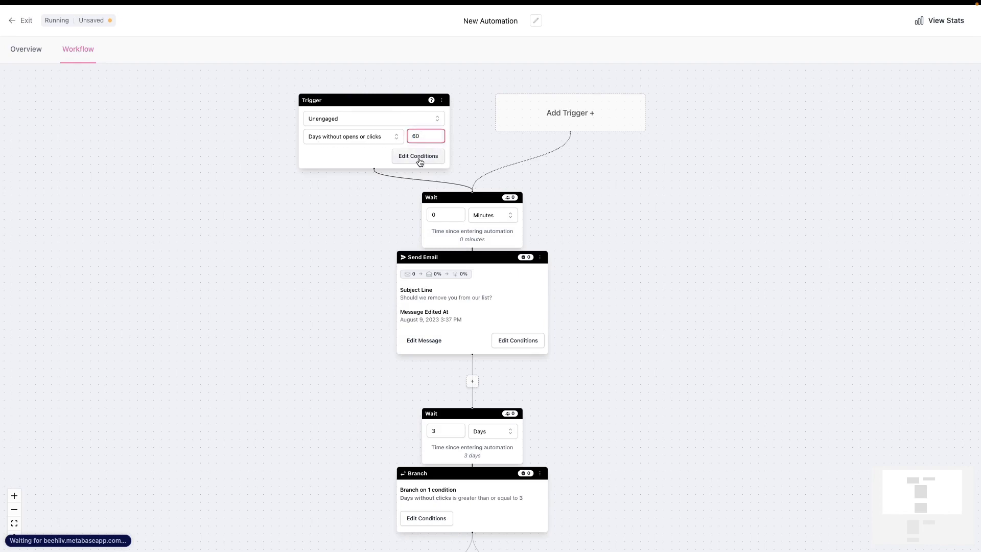
Step: Open the Send Email step's message, review its content and Stay Subscribed link, and return to the workflow
scroll(433, 178, down, 1)
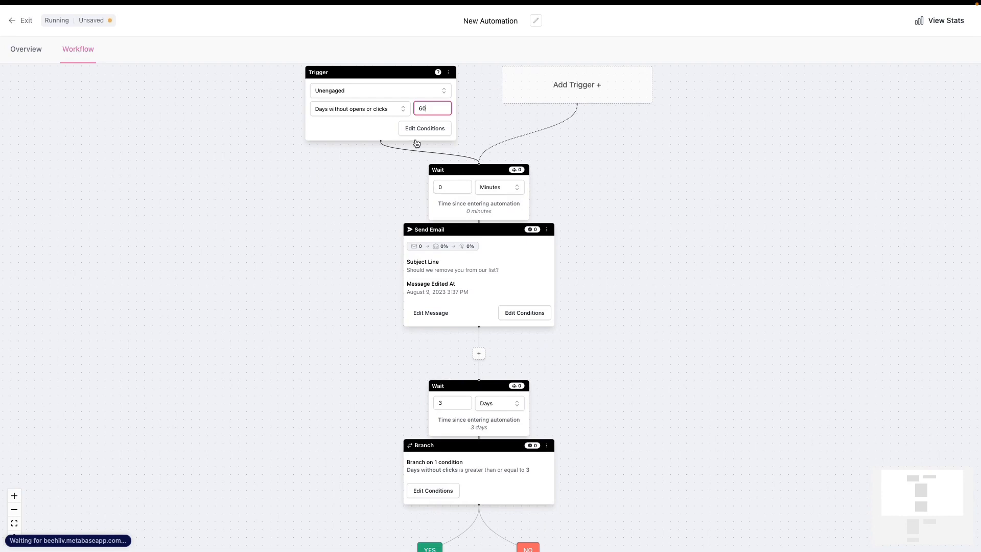
scroll(491, 268, down, 1)
scroll(488, 269, right, 1)
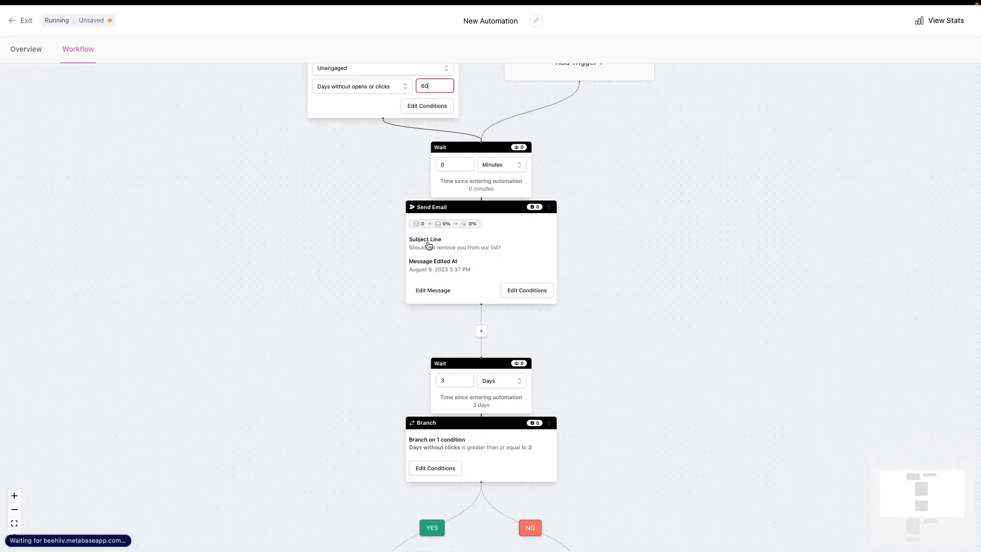
click(439, 289)
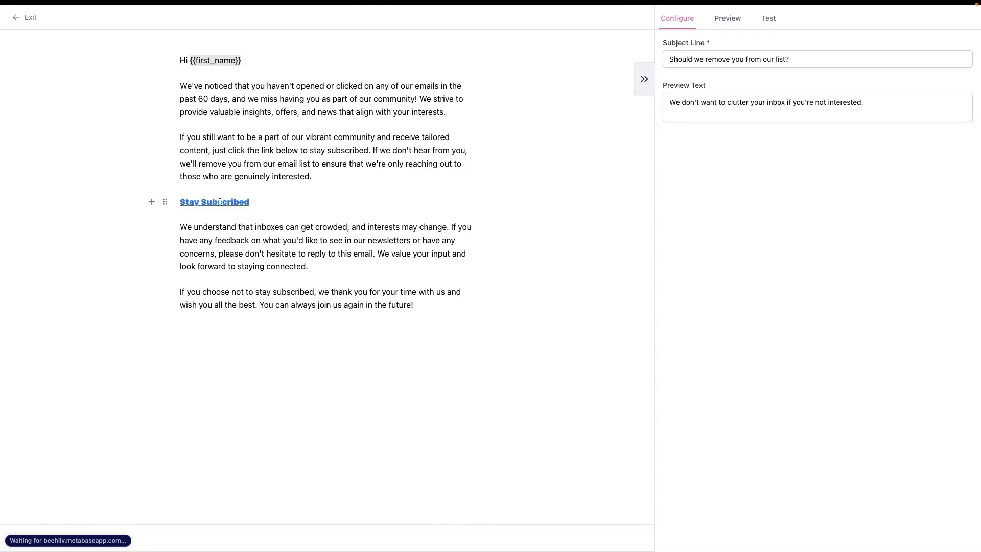
click(26, 17)
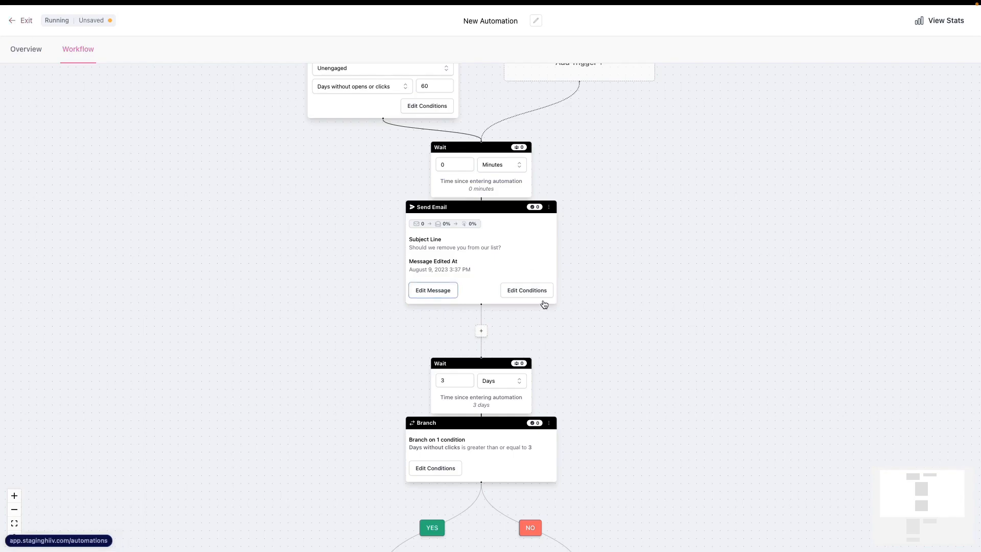
Step: Review the workflow from the Send Email step down the Yes path, and check the Update Subscription step's conditions without saving
drag(543, 302, 567, 267)
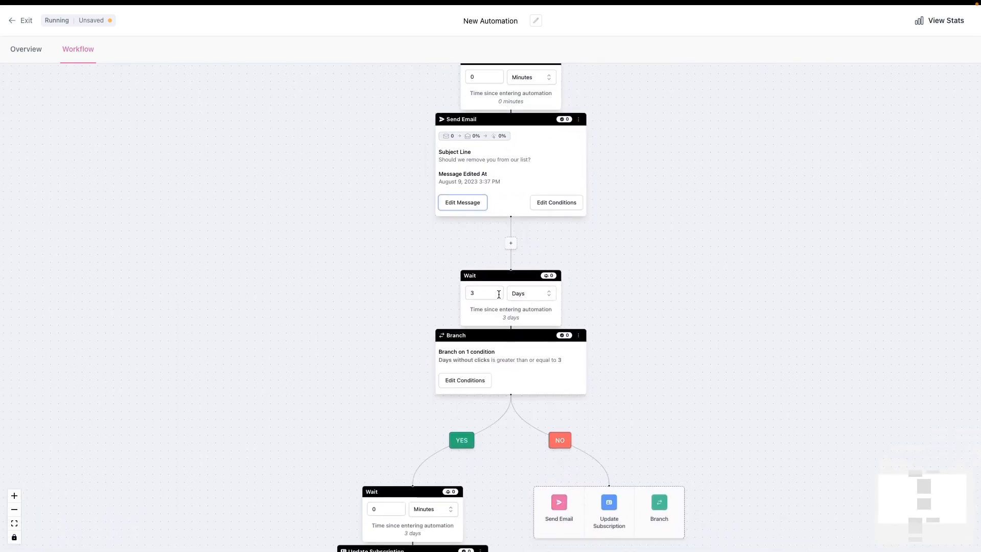
drag(407, 274, 344, 212)
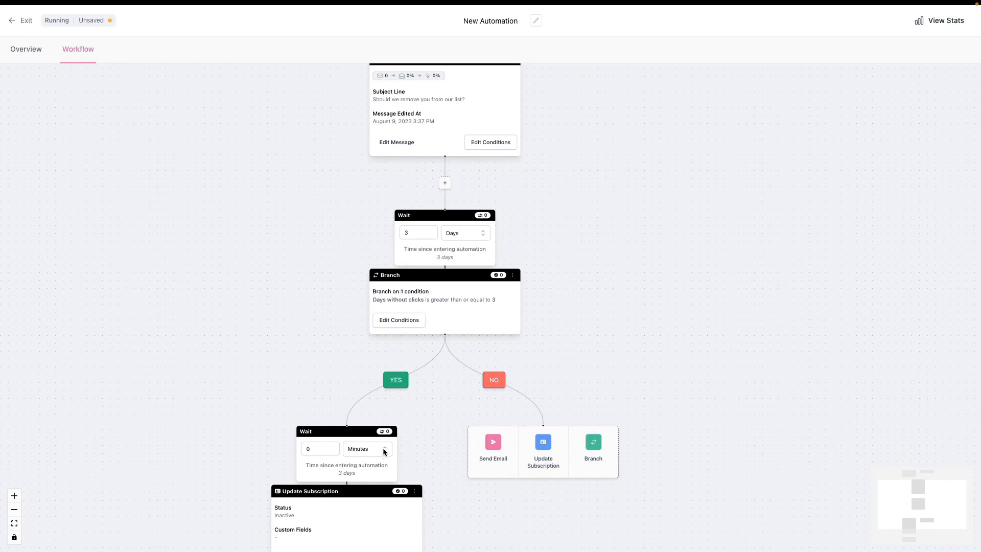
scroll(378, 423, down, 3)
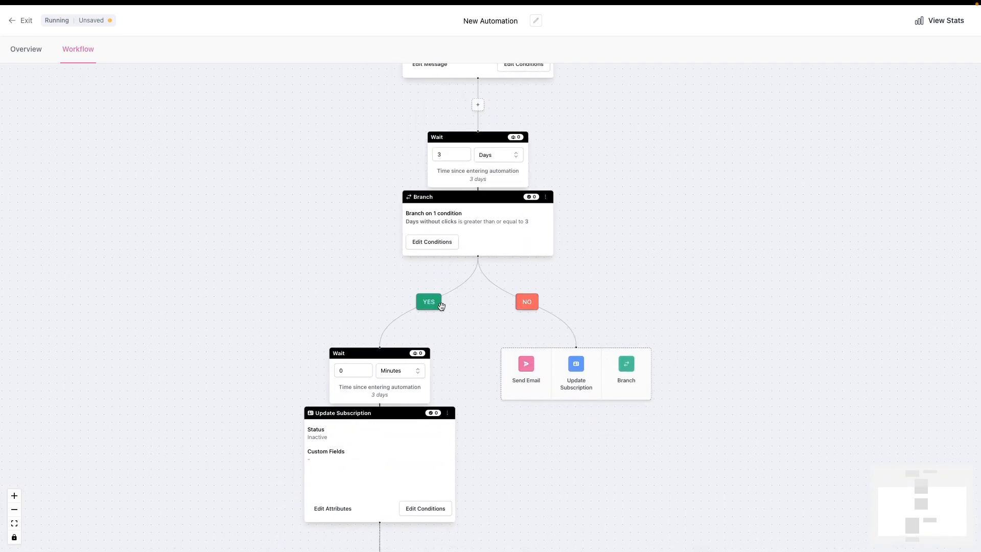
scroll(459, 201, up, 2)
scroll(462, 205, down, 2)
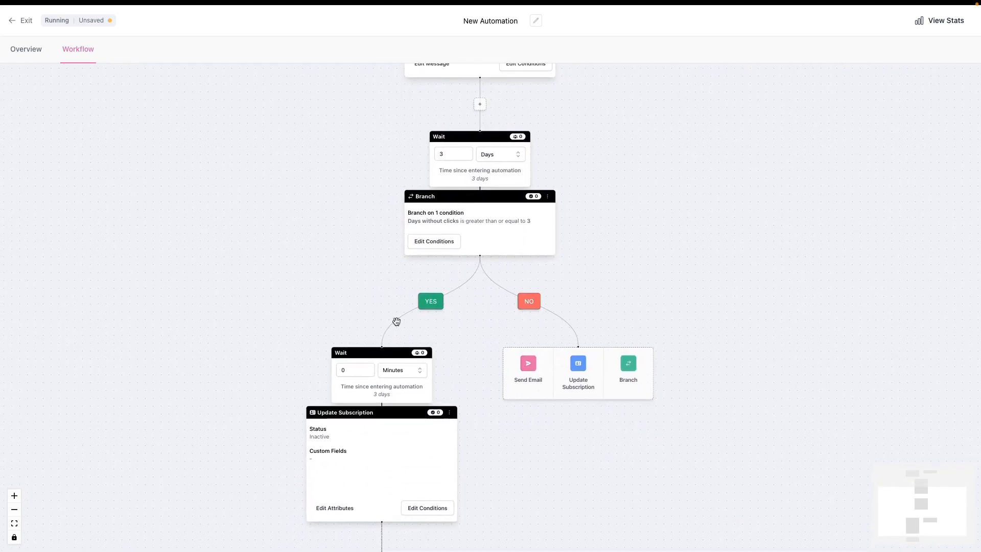
scroll(420, 277, down, 3)
click(404, 376)
drag(404, 376, 446, 298)
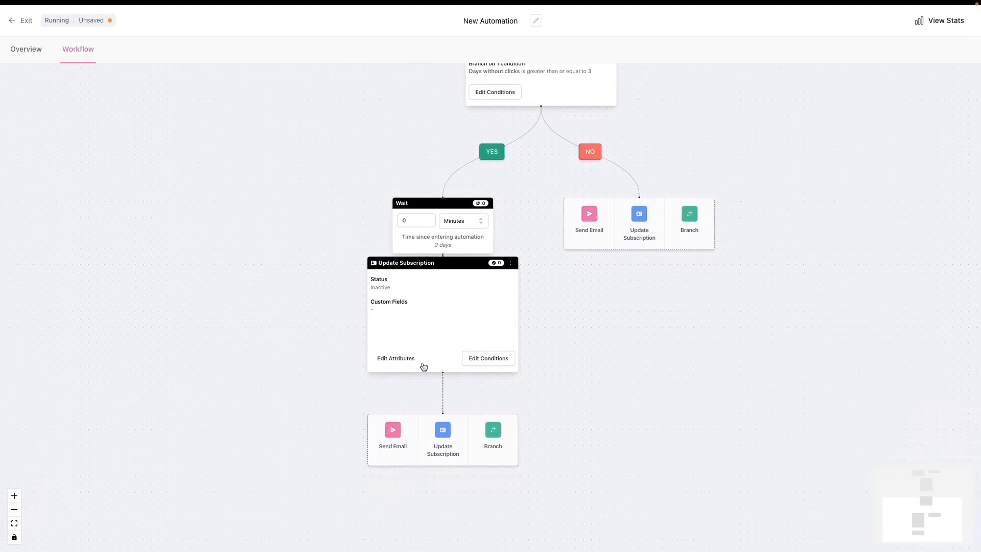
click(478, 366)
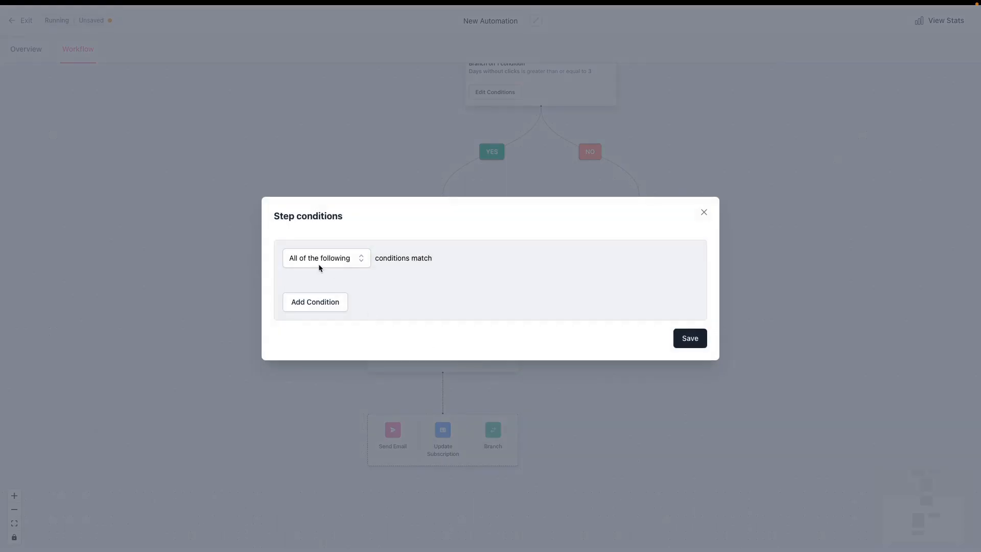
click(676, 399)
Step: Try adding a custom field to the Update Subscription step's attributes, and close them without saving
click(388, 356)
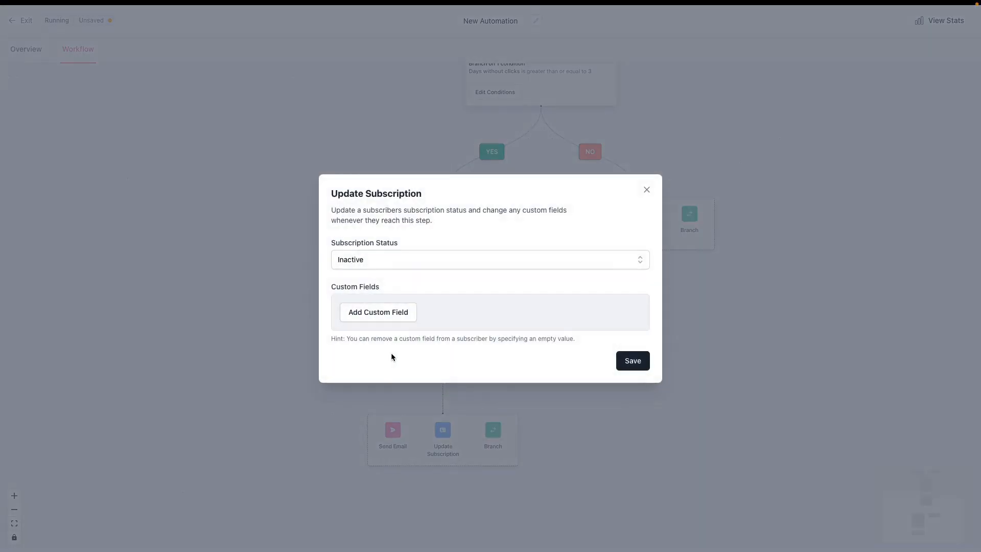
click(403, 311)
click(379, 236)
click(374, 243)
click(373, 241)
click(646, 174)
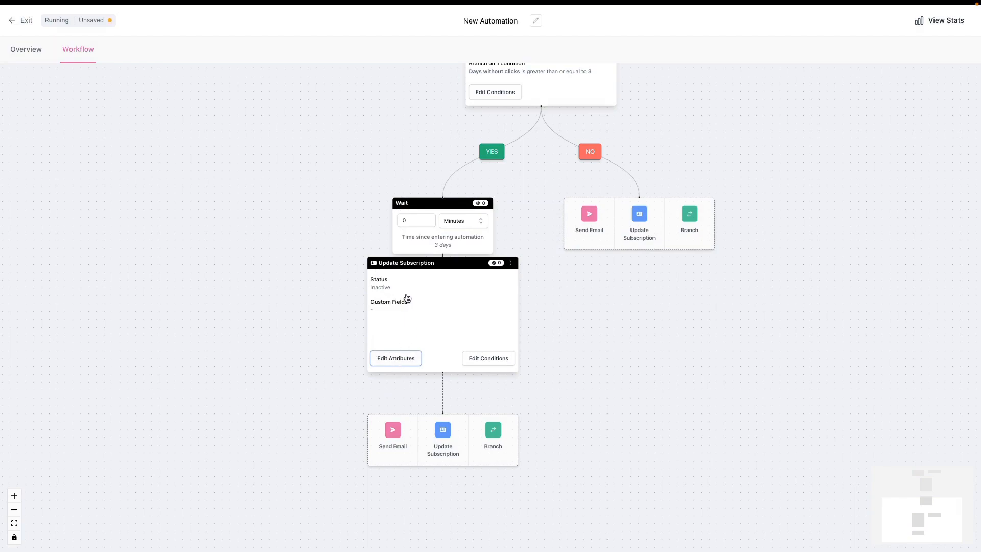
Step: Set the Update Subscription step's subscription status to Active and look through the available custom fields
click(395, 364)
click(376, 244)
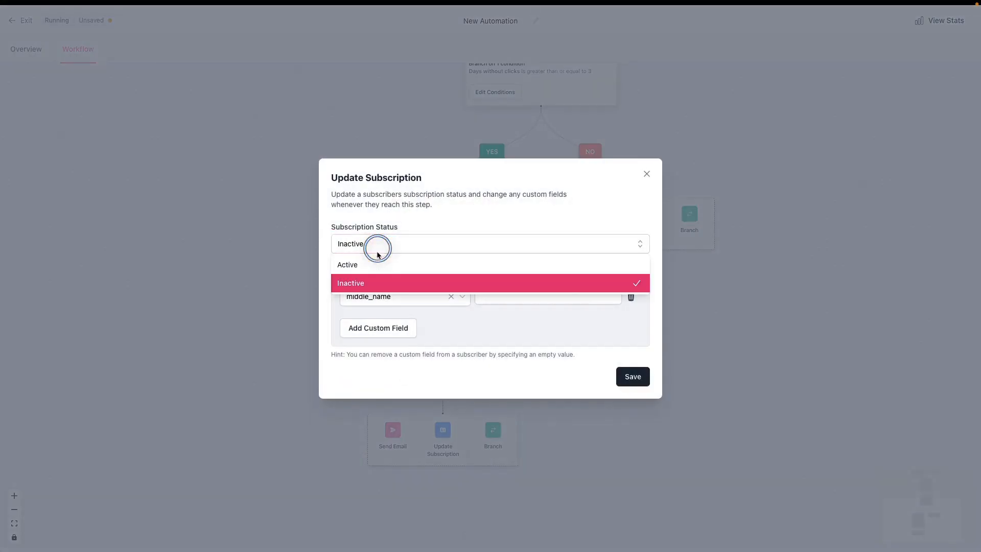
click(369, 263)
click(384, 297)
scroll(416, 384, up, 1)
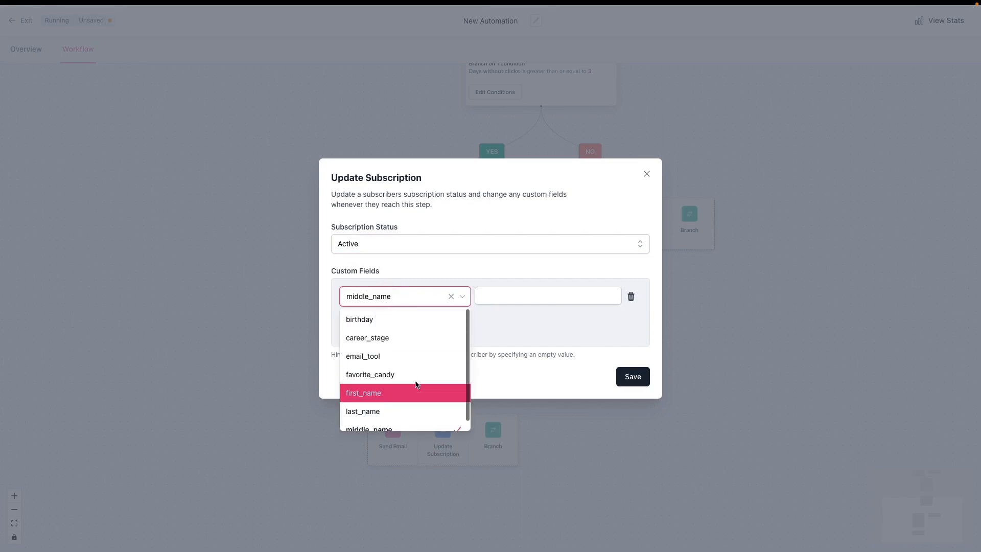
Step: Set the subscription status back to Inactive and close the step's attributes without saving
click(504, 245)
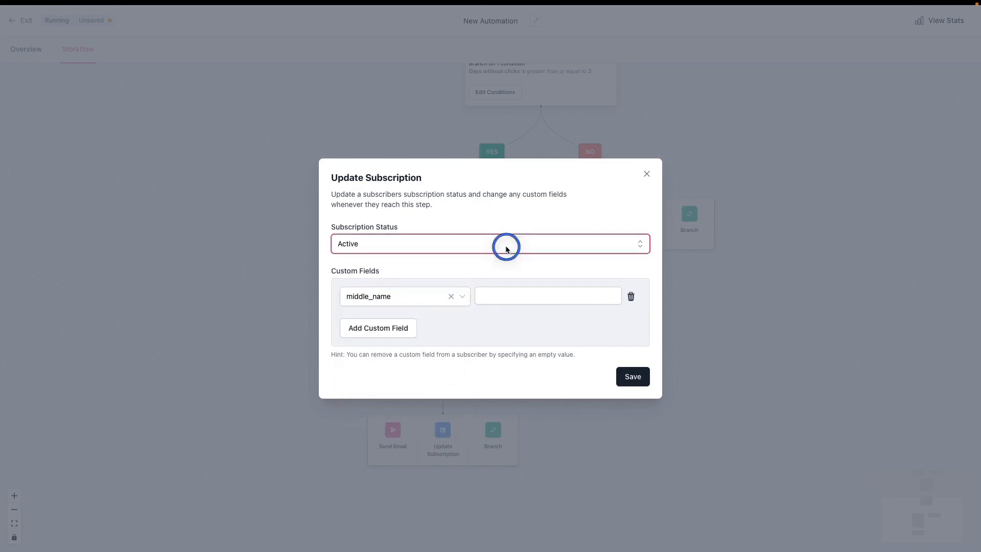
click(646, 210)
click(485, 251)
click(423, 282)
click(554, 194)
click(648, 174)
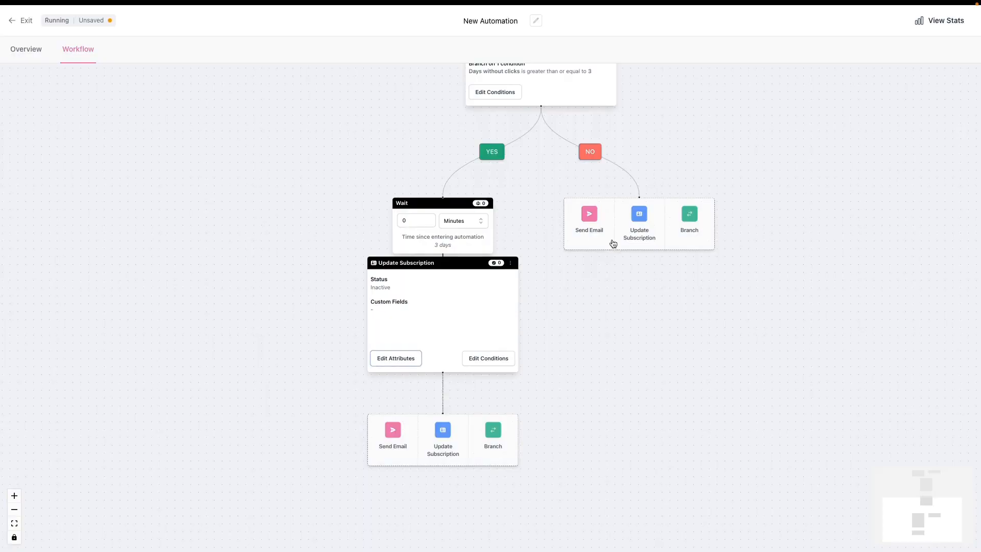
Step: Review the workflow from the Branch step back up to the Send Email step
scroll(556, 425, up, 5)
drag(514, 440, 514, 470)
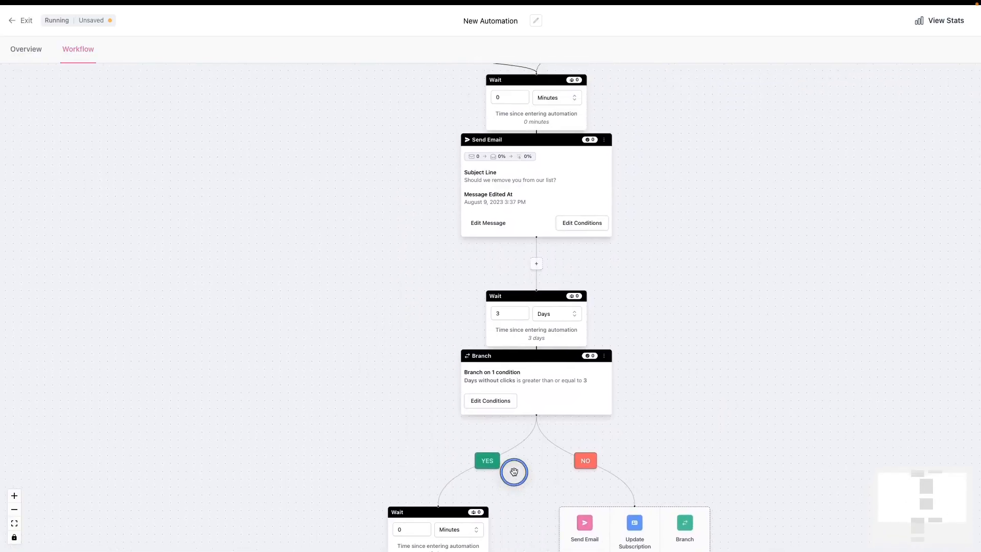
mouse_move(385, 259)
mouse_down()
mouse_move(401, 497)
mouse_move(388, 266)
mouse_up()
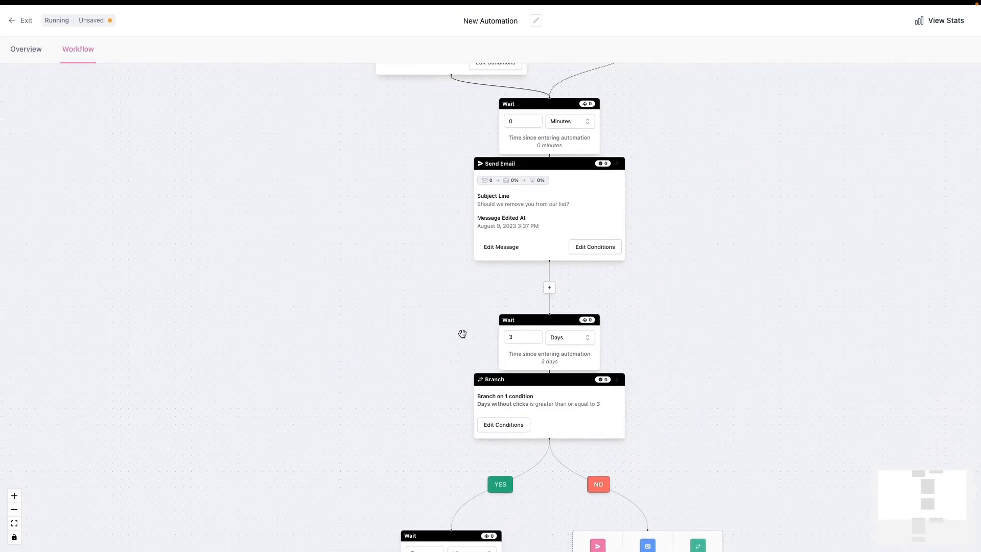